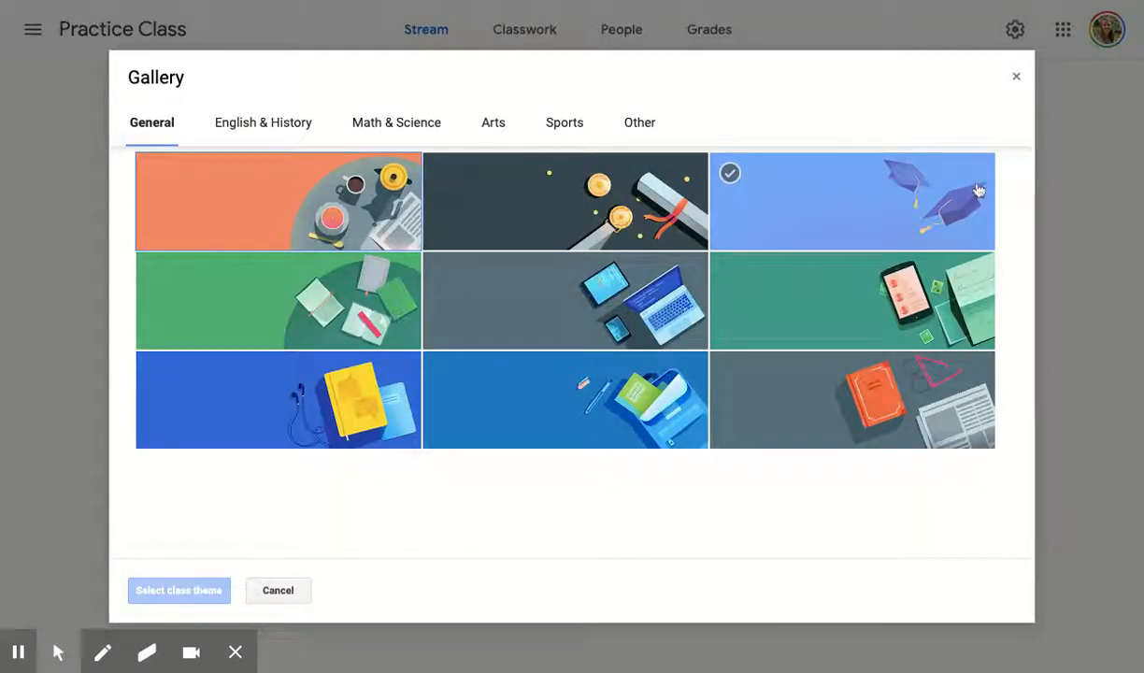
# Step: Look over the General class themes and close the gallery without choosing one
pyautogui.click(534, 337)
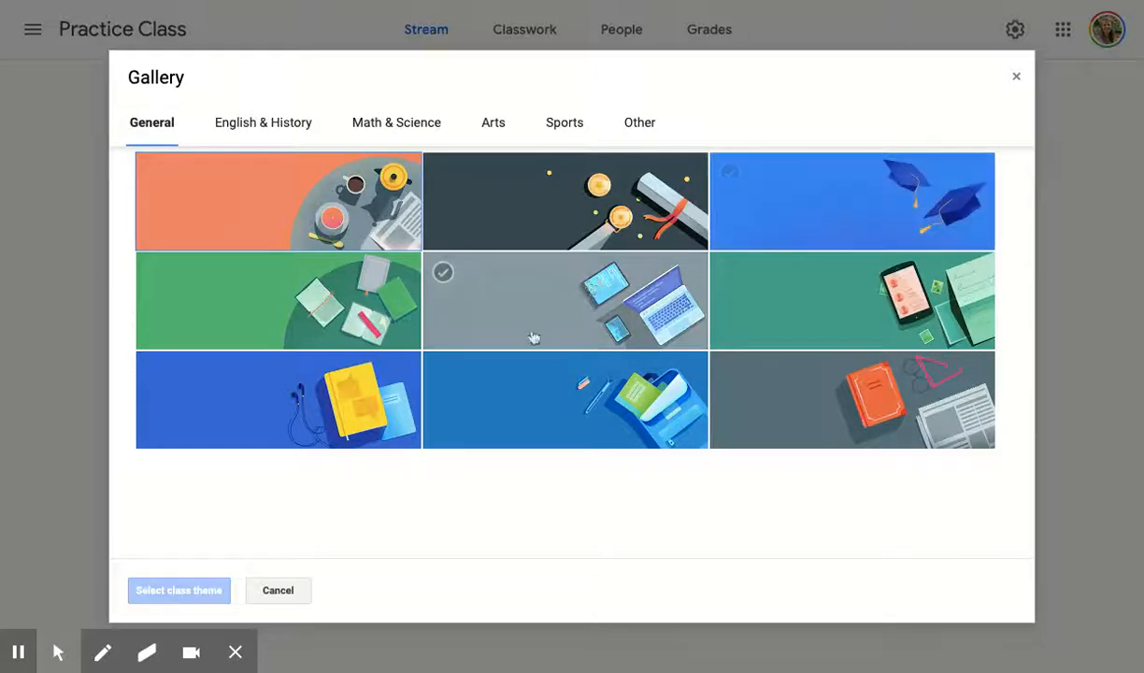
pyautogui.click(1016, 76)
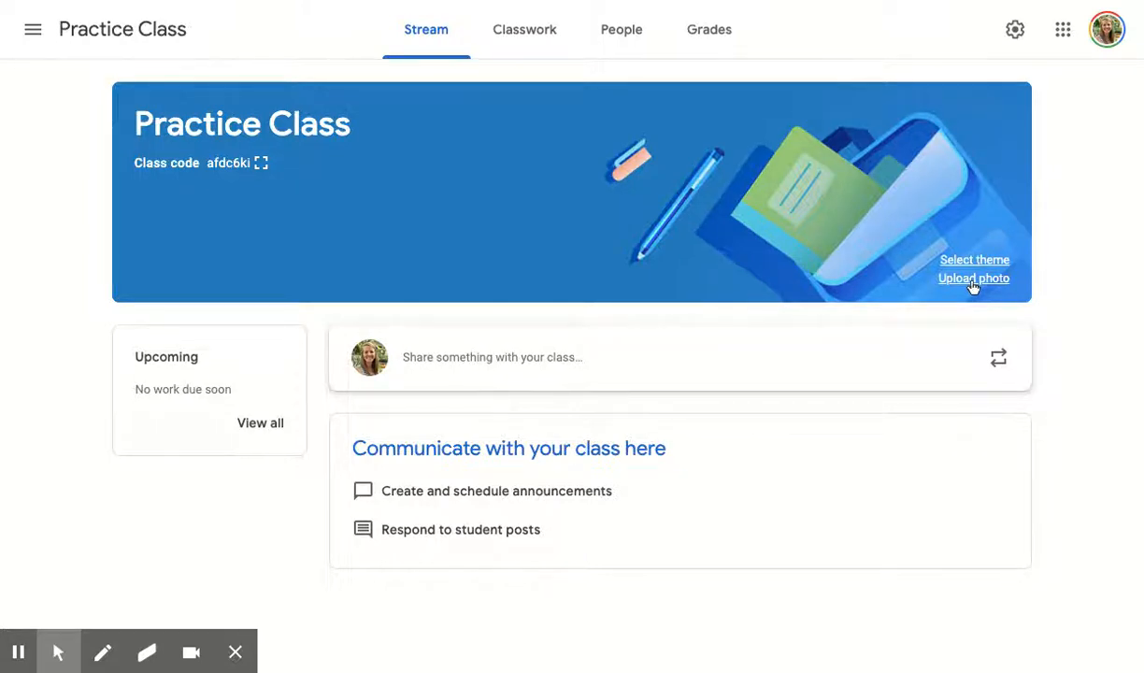
# Step: Open the Practice Class settings and review the Class Details fields and the General section
pyautogui.click(1022, 33)
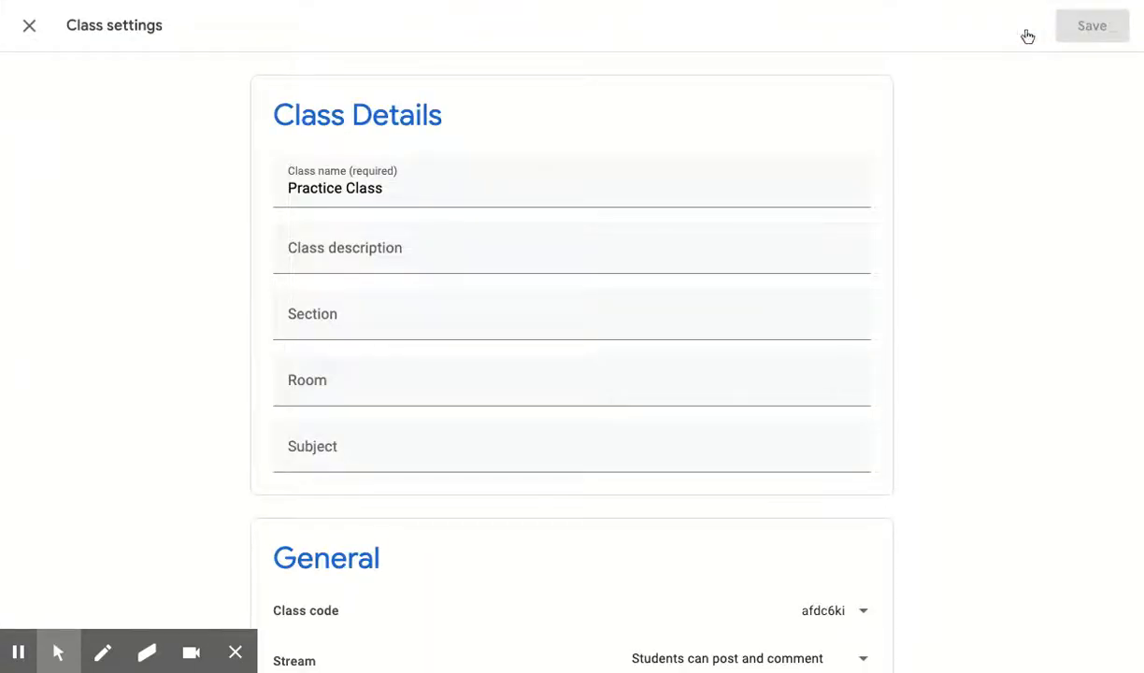
pyautogui.scroll(-1, 935, 288)
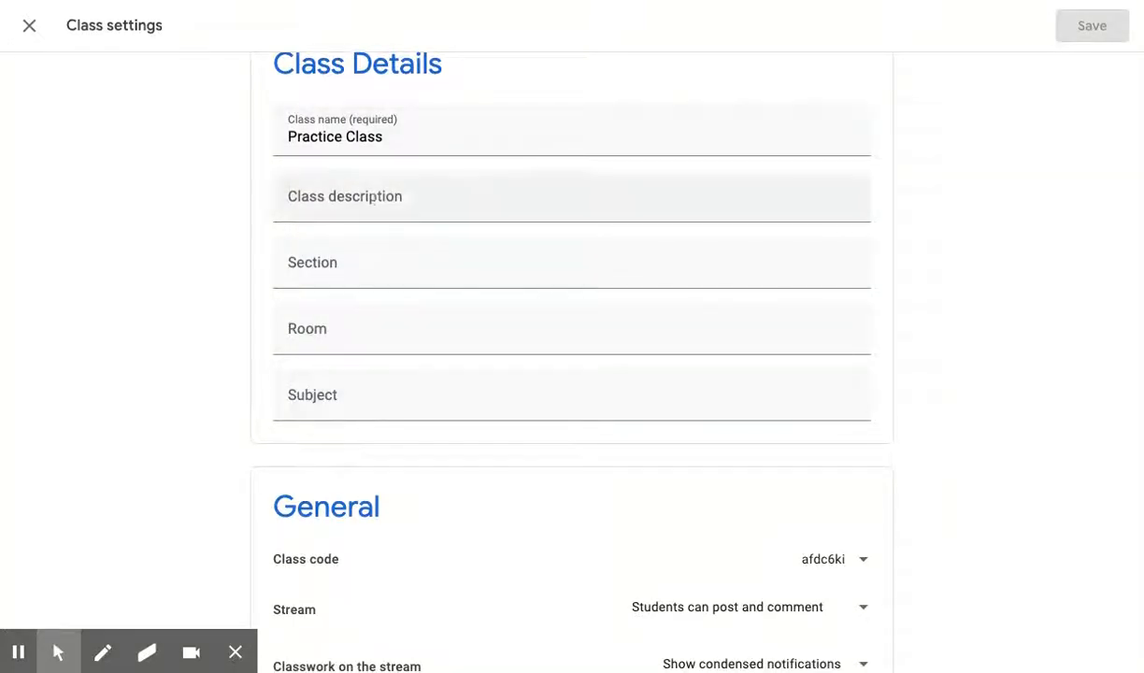
pyautogui.scroll(-1, 232, 390)
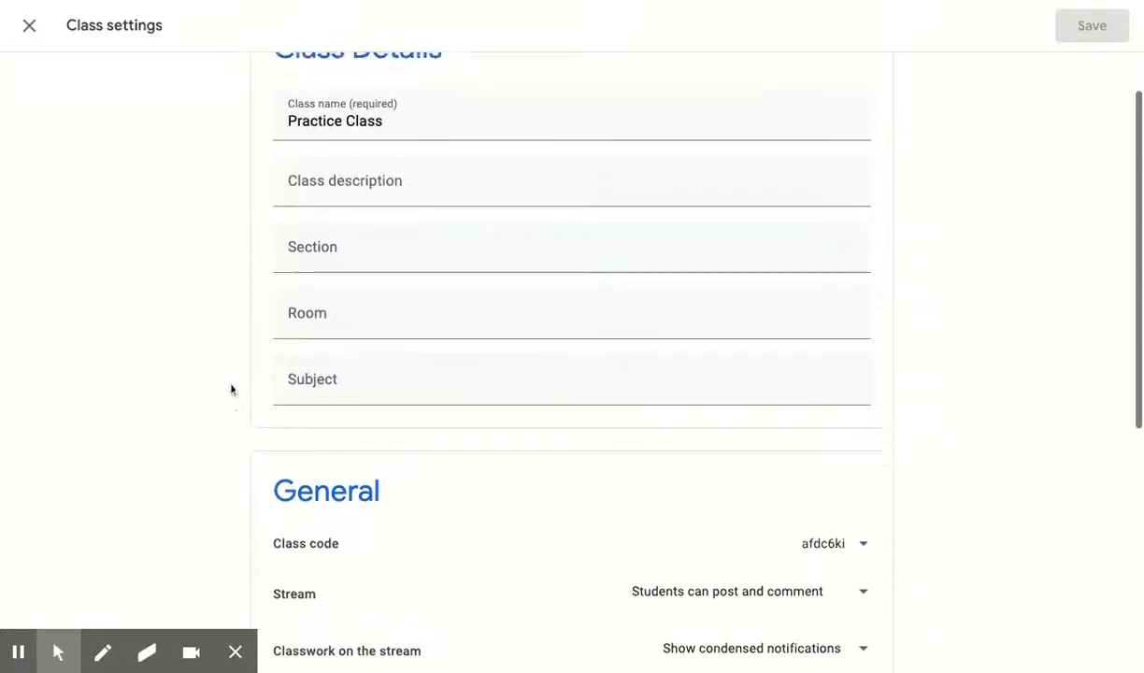
pyautogui.scroll(1, 231, 391)
pyautogui.scroll(-3, 161, 414)
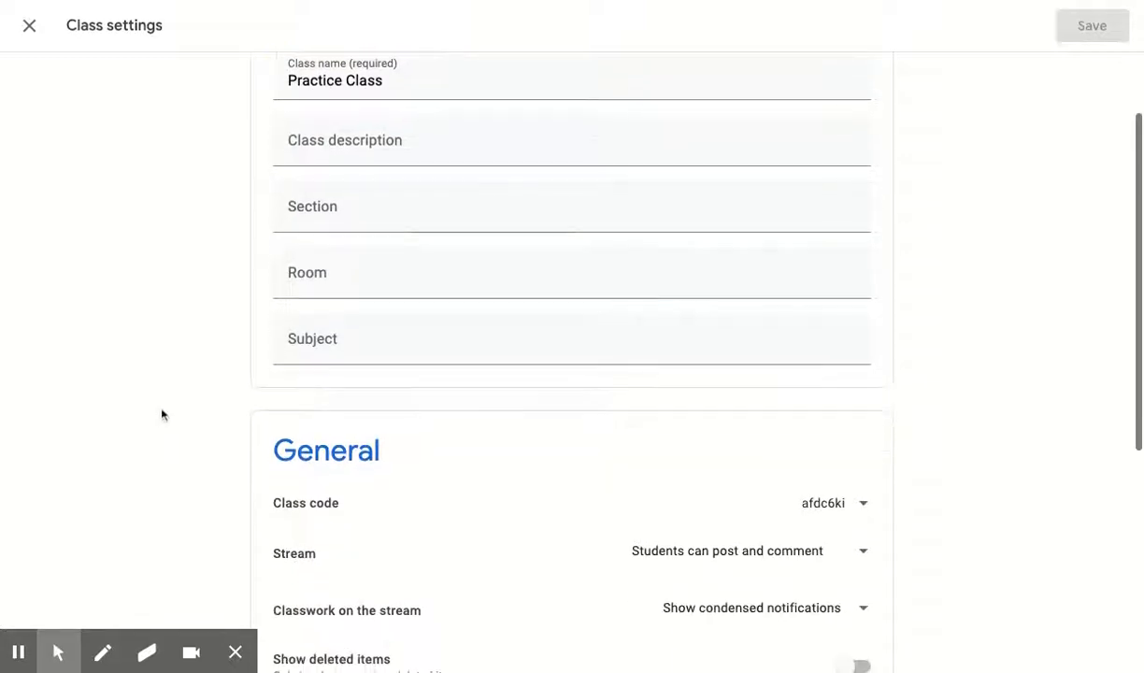
pyautogui.scroll(-1, 161, 414)
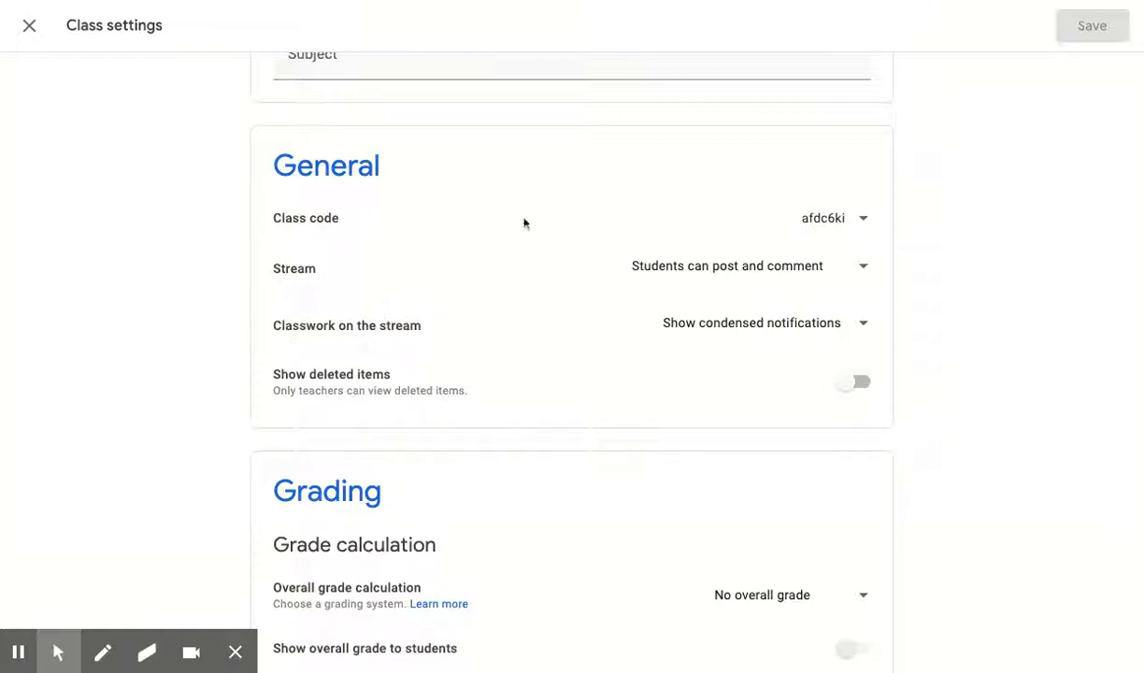
# Step: Review the available choices for Stream posting permissions and Classwork on the stream without selecting a different one
pyautogui.click(722, 266)
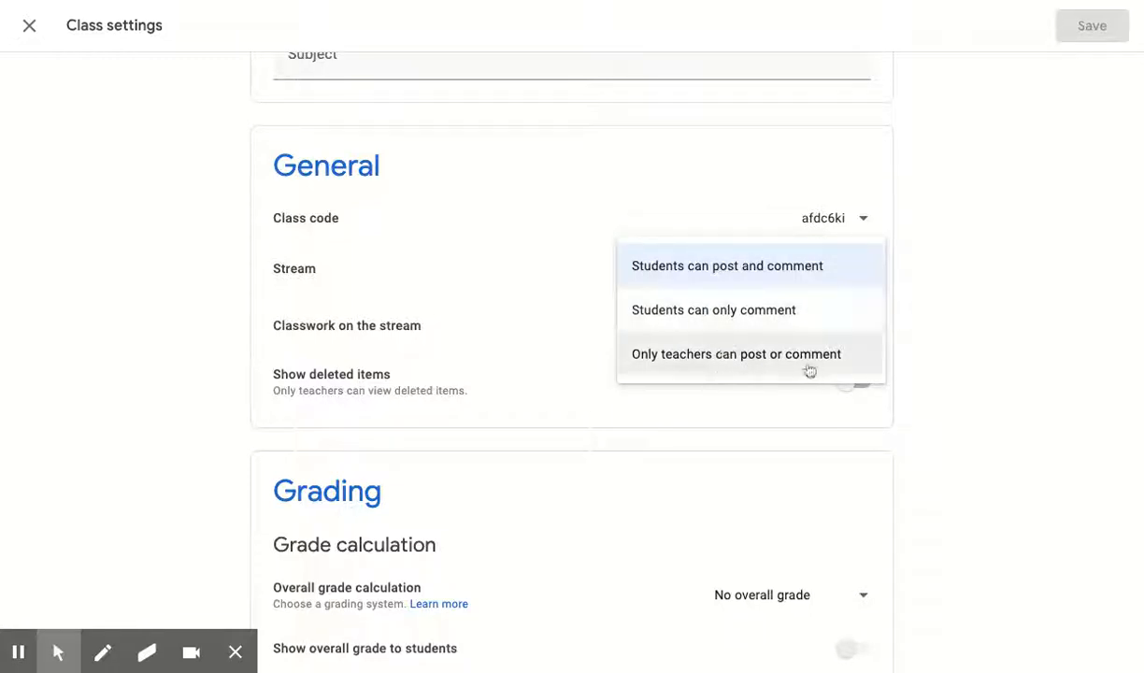
pyautogui.click(916, 262)
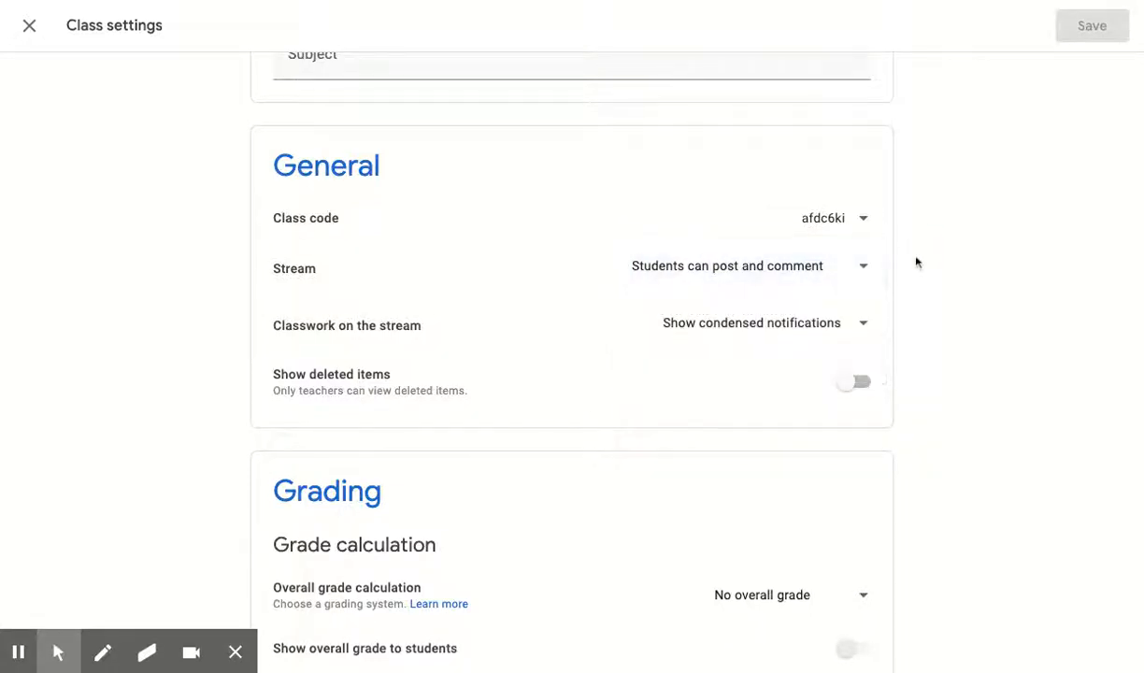
pyautogui.click(844, 321)
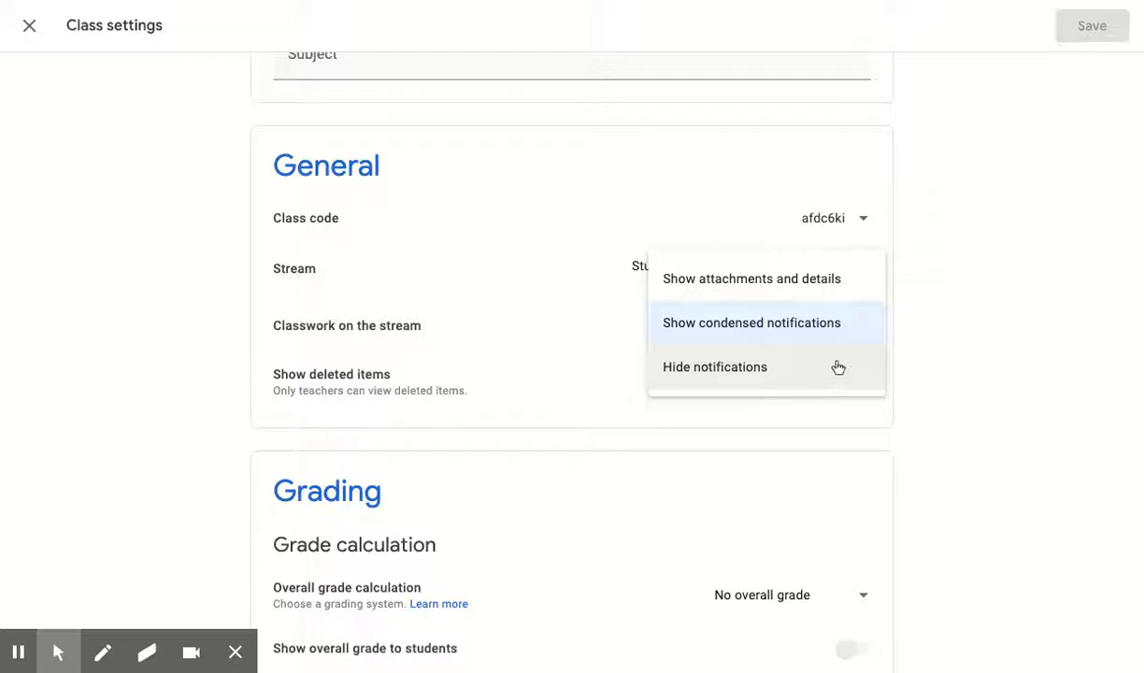
pyautogui.click(923, 304)
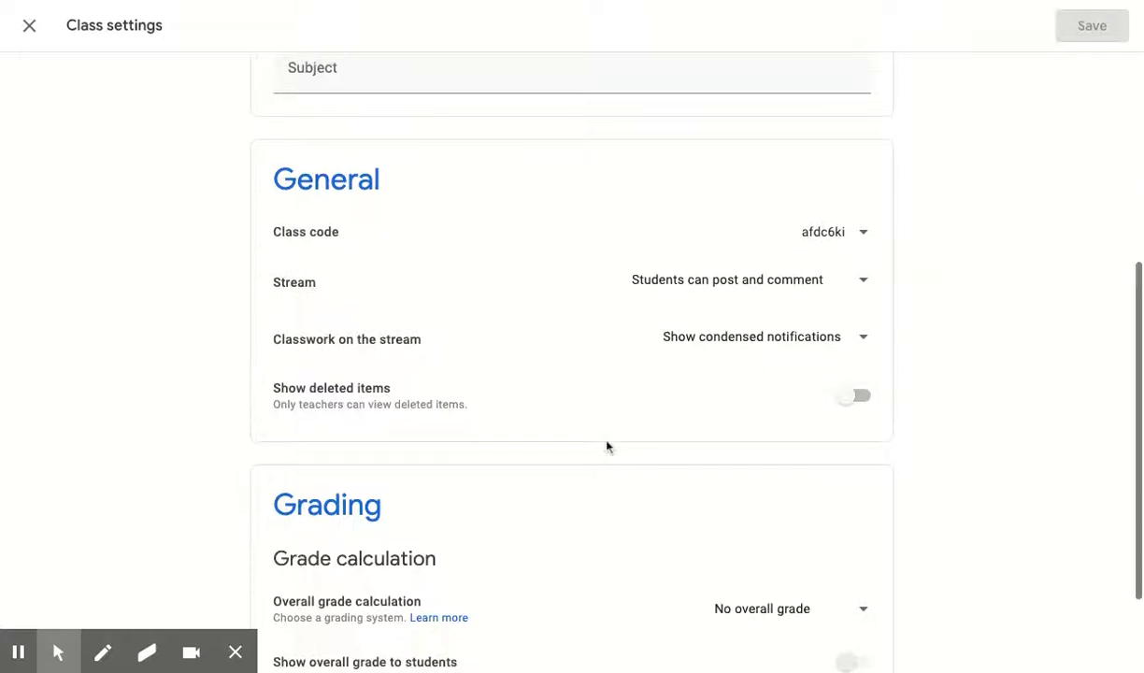
# Step: Review the Grading section, and close the class settings without saving any changes
pyautogui.scroll(-2, 606, 446)
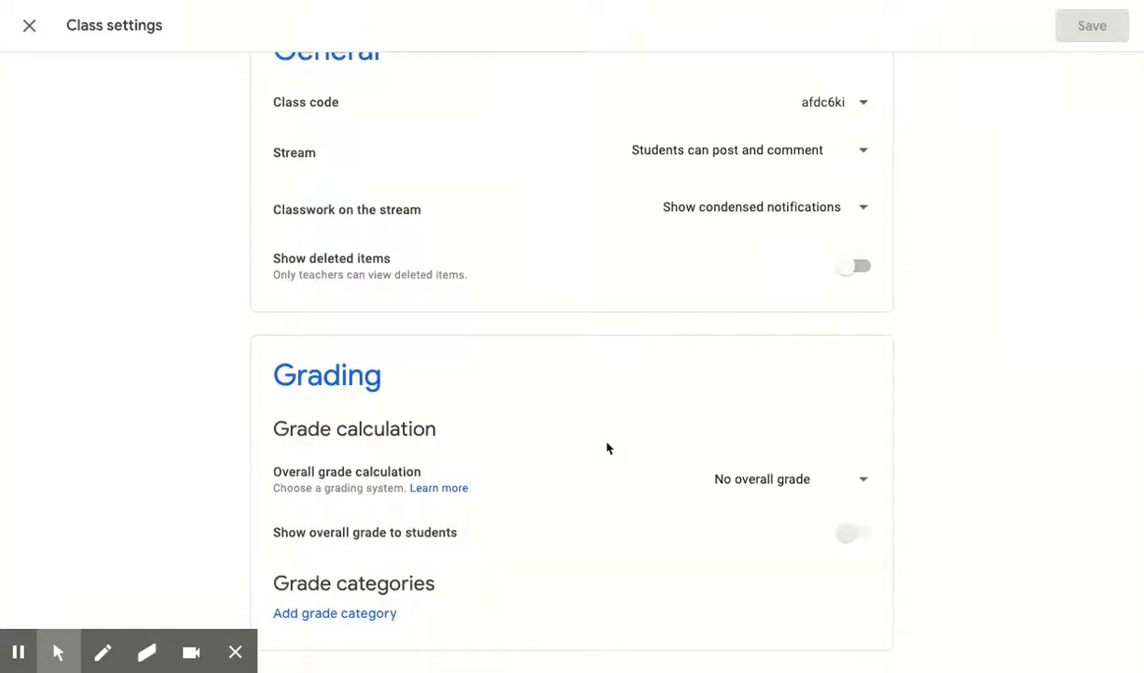
pyautogui.scroll(5, 499, 339)
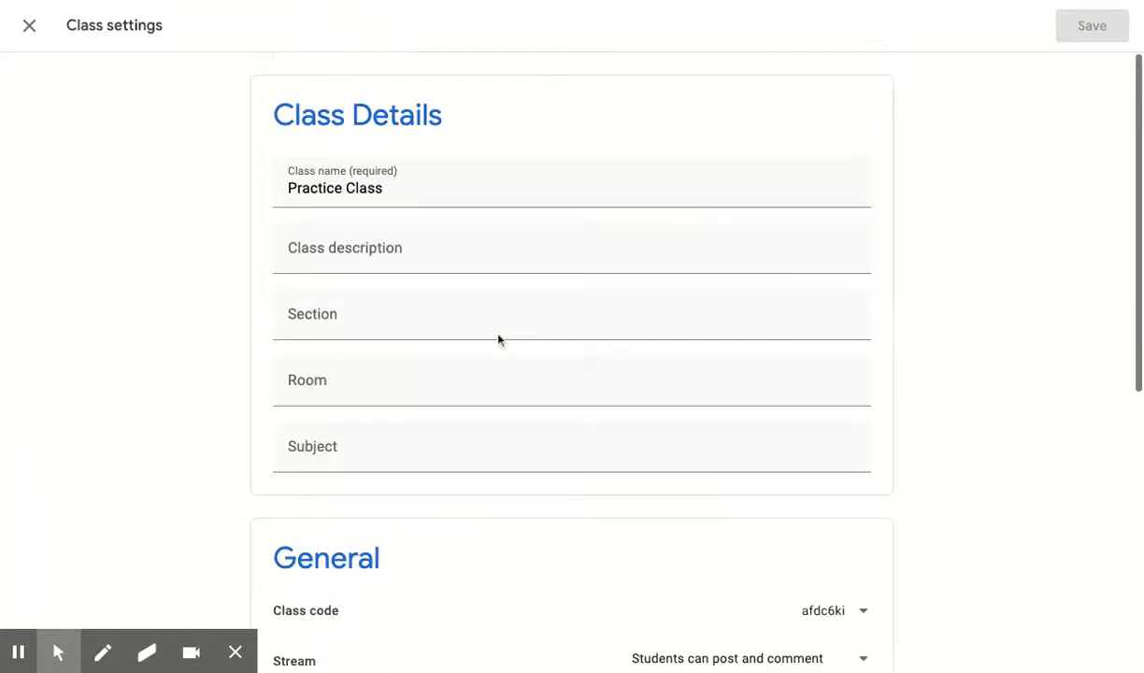
pyautogui.click(29, 26)
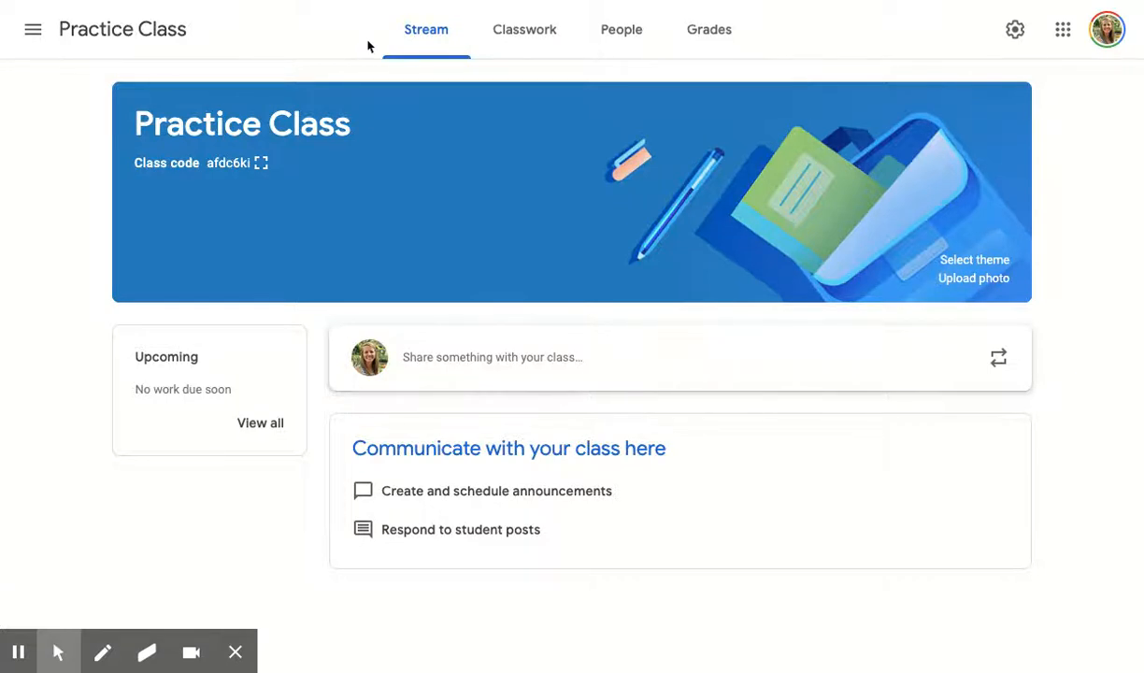
# Step: View the Classwork page and examine which kinds of items can be created, without creating any
pyautogui.click(503, 33)
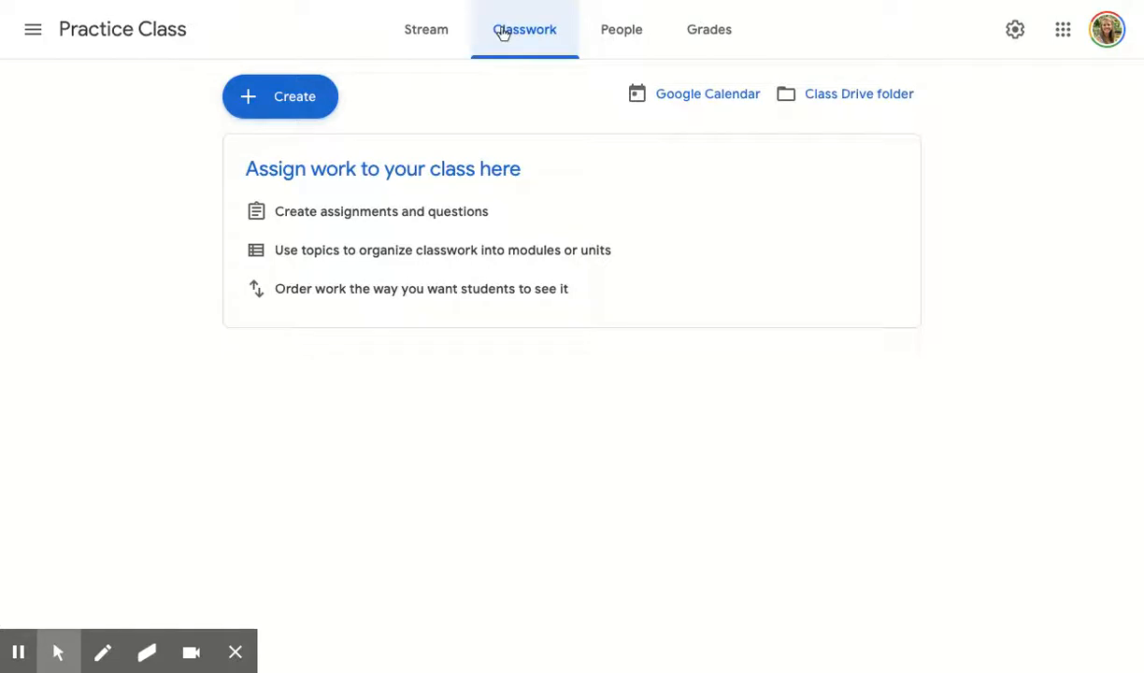
pyautogui.click(299, 94)
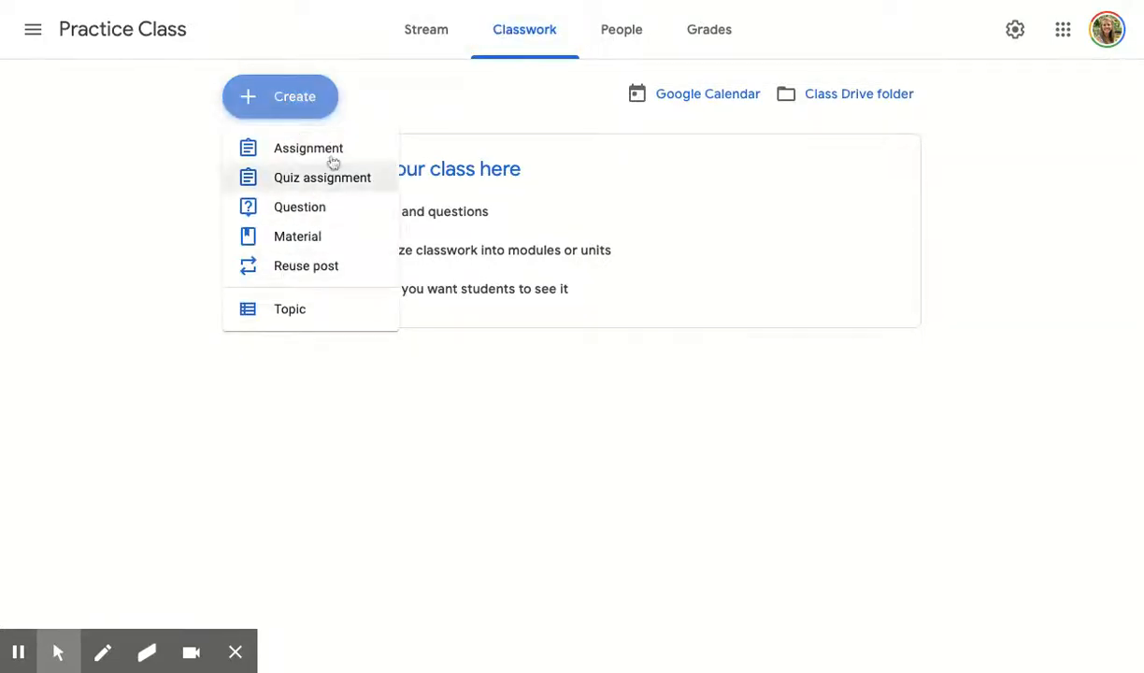
pyautogui.click(373, 107)
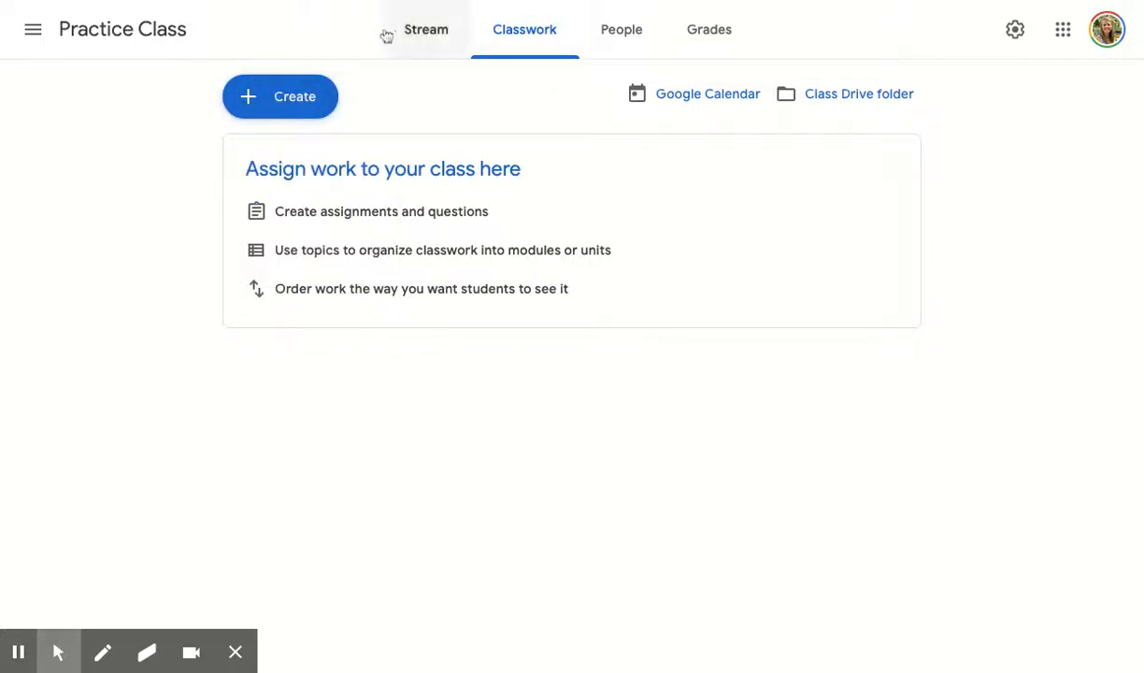
# Step: View the class's People and Grades pages and return to the Stream page
pyautogui.click(615, 43)
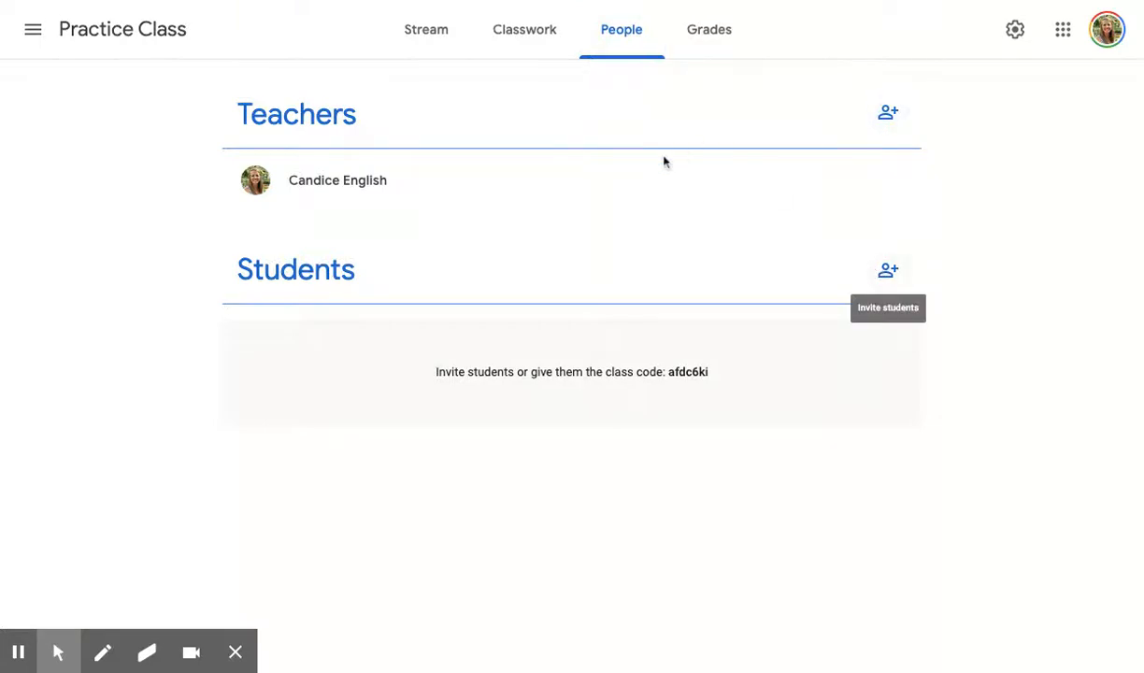
pyautogui.click(714, 31)
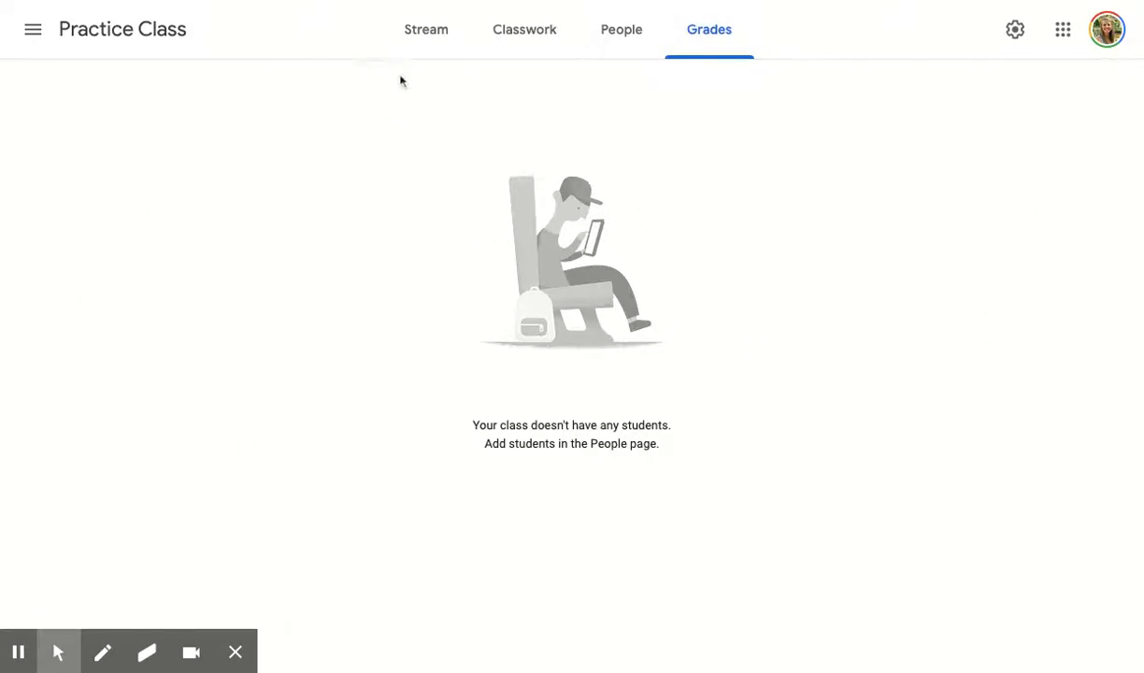
pyautogui.click(411, 46)
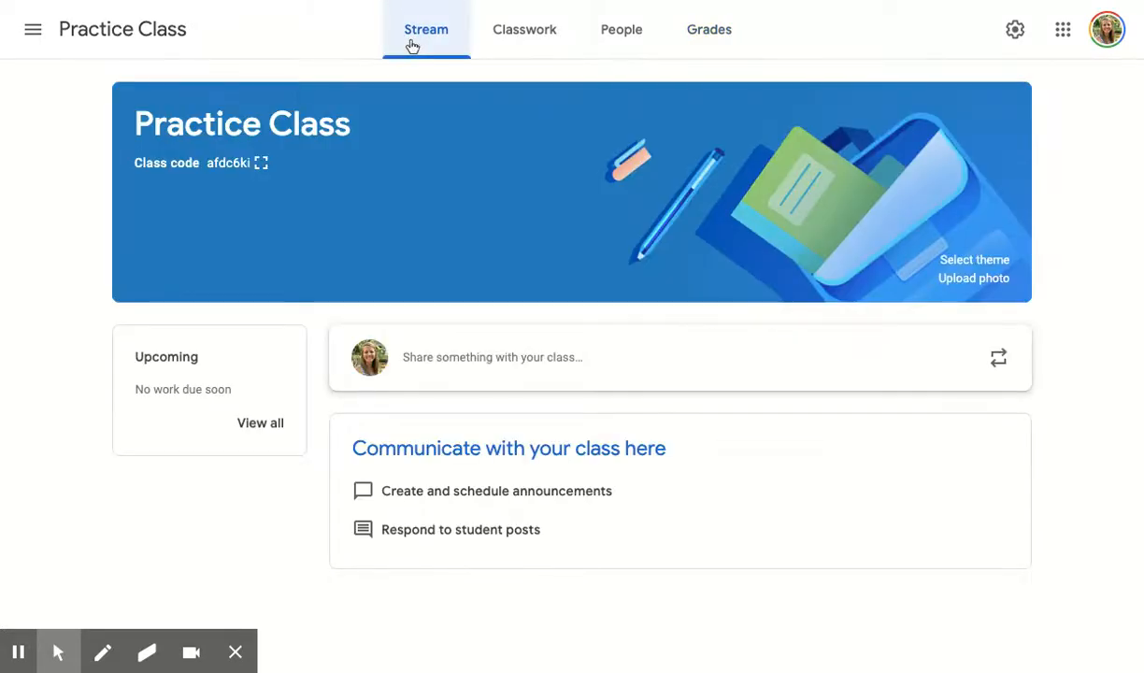
# Step: Look over the main navigation entries and open the account-wide Settings page
pyautogui.click(39, 36)
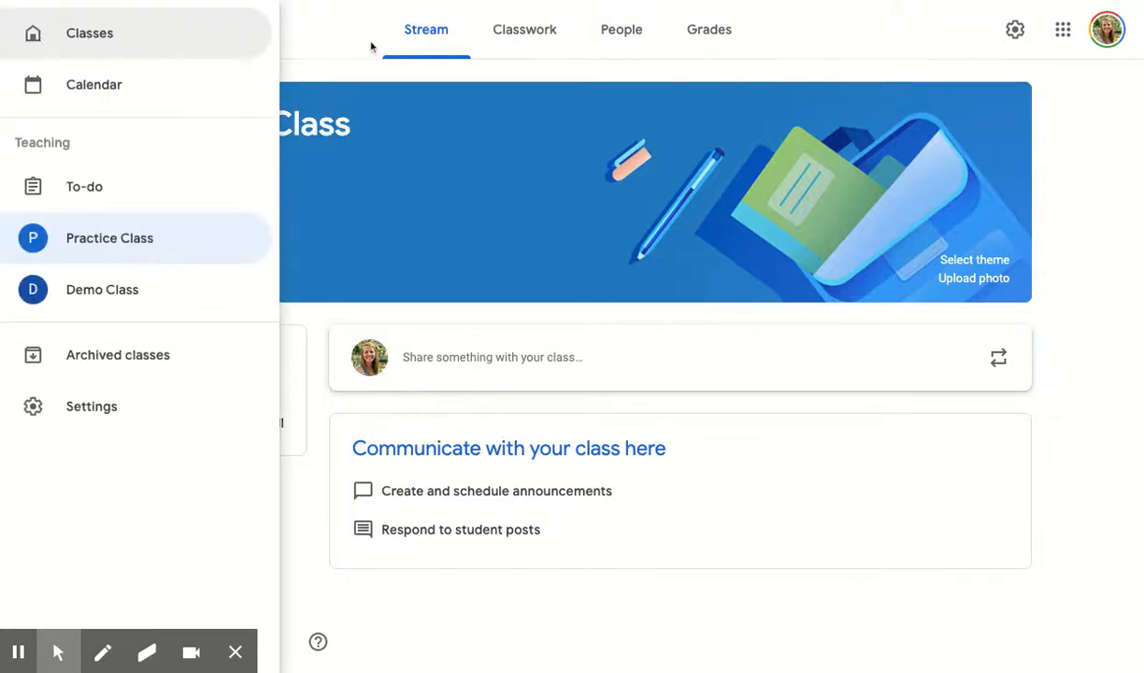
pyautogui.click(322, 36)
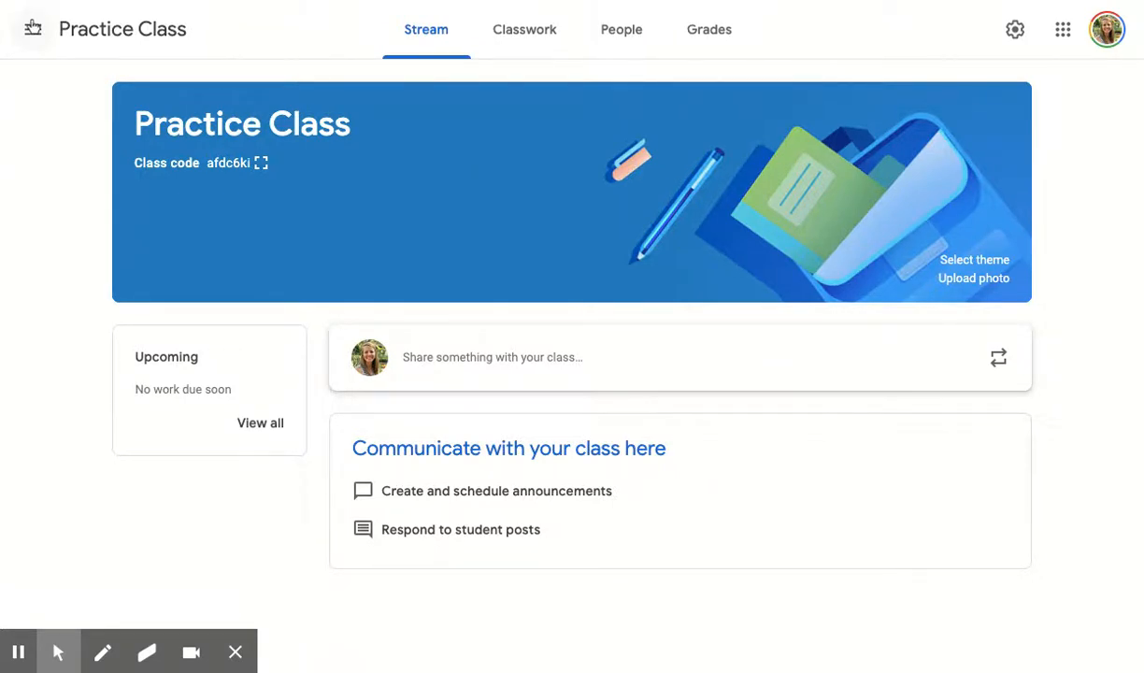
pyautogui.click(32, 28)
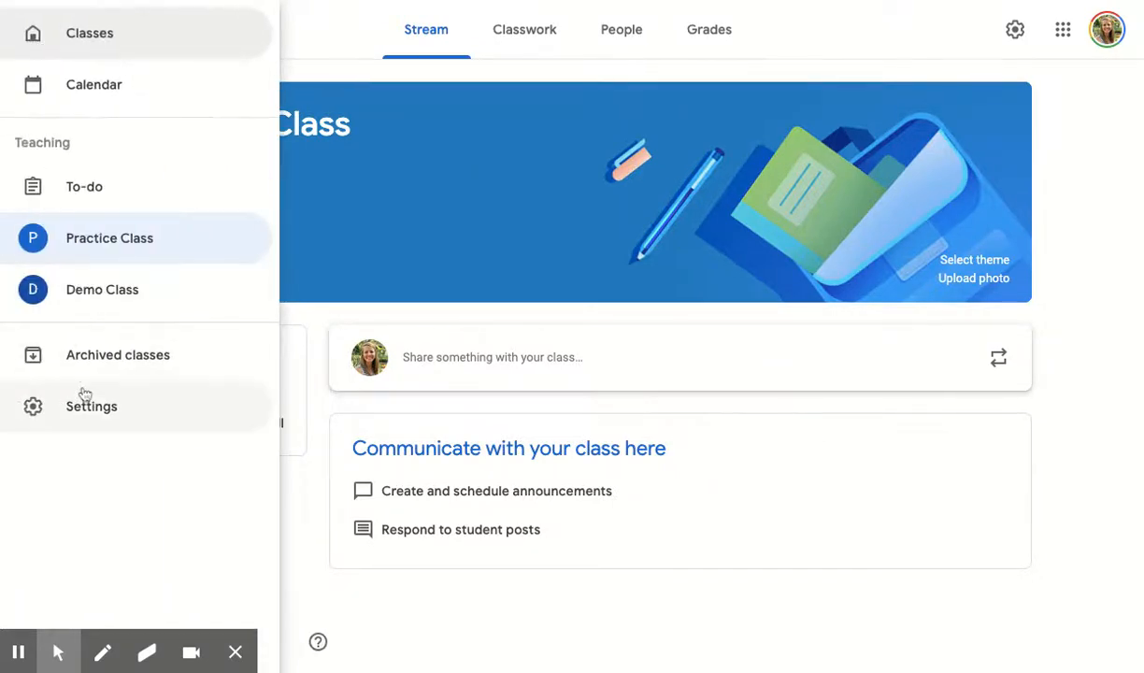
pyautogui.click(85, 404)
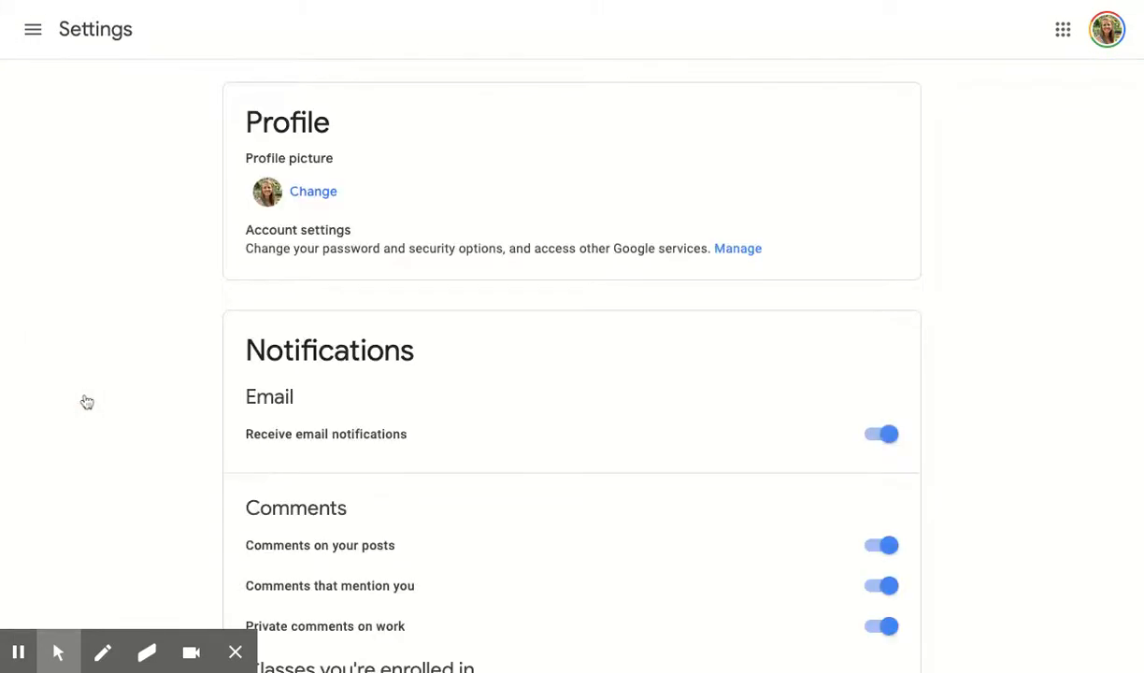
# Step: Review the notification settings for email, comments, classes you're enrolled in and classes you teach
pyautogui.scroll(-3, 87, 401)
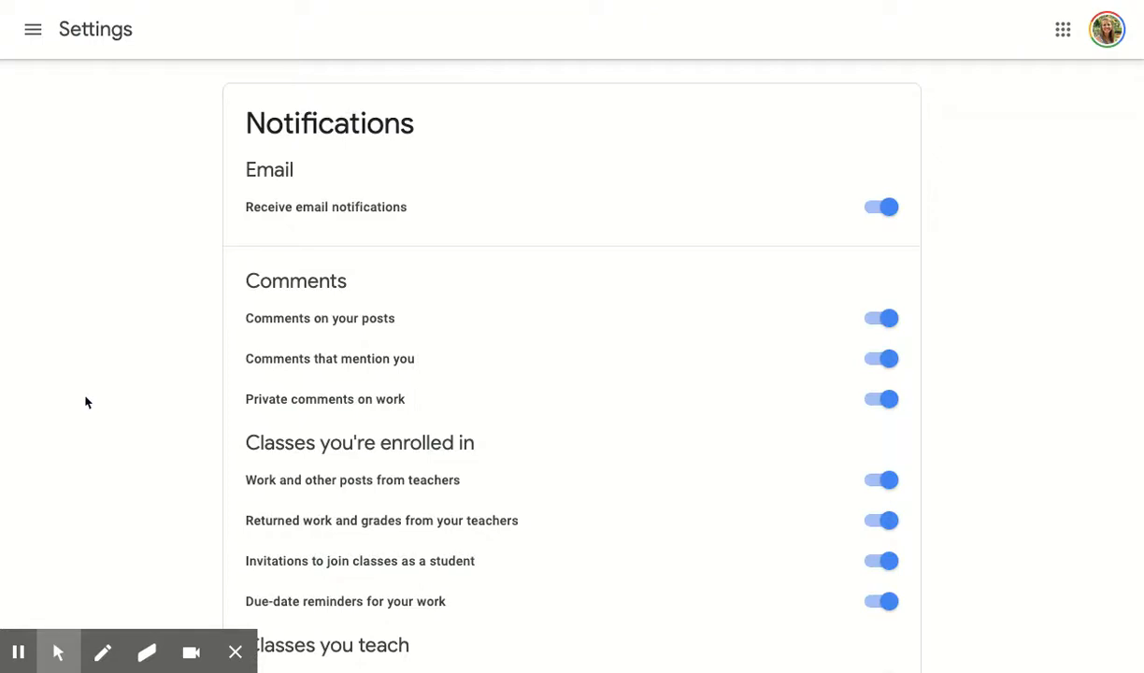
pyautogui.scroll(-1, 85, 402)
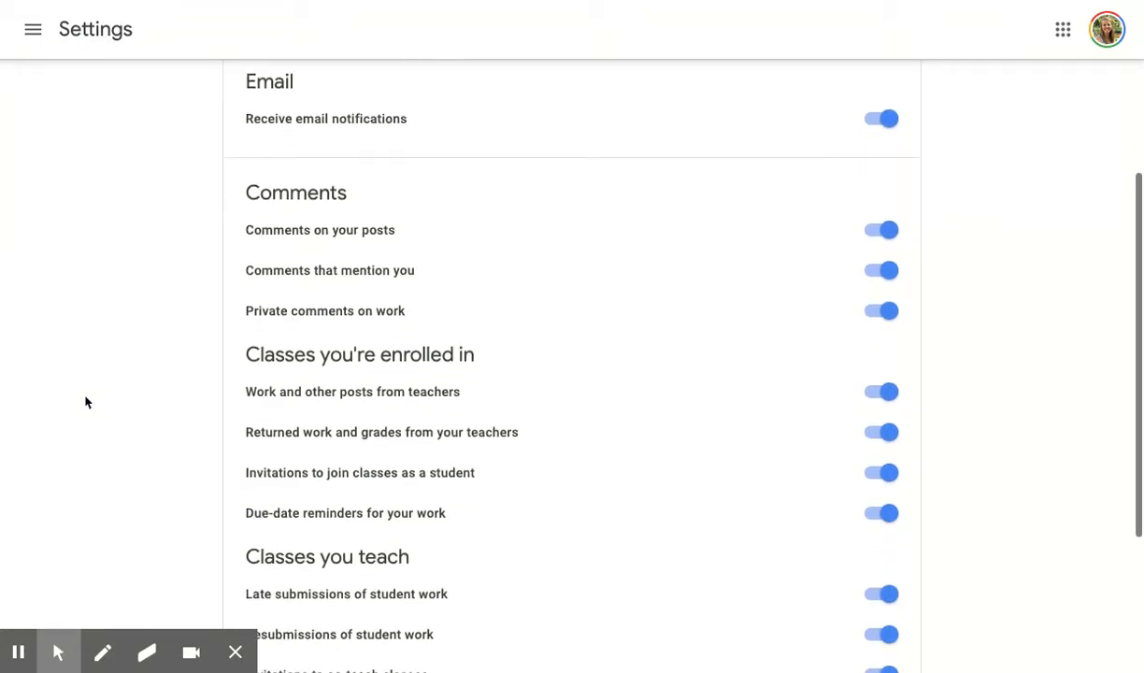
pyautogui.scroll(-2, 85, 402)
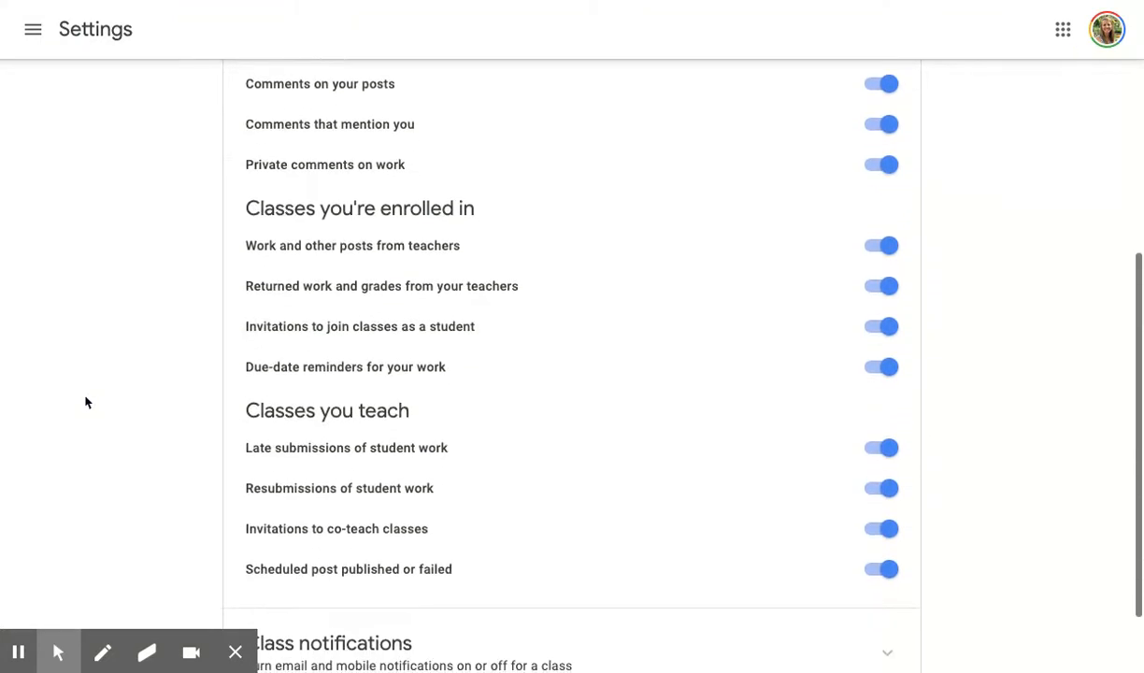
pyautogui.scroll(-1, 85, 402)
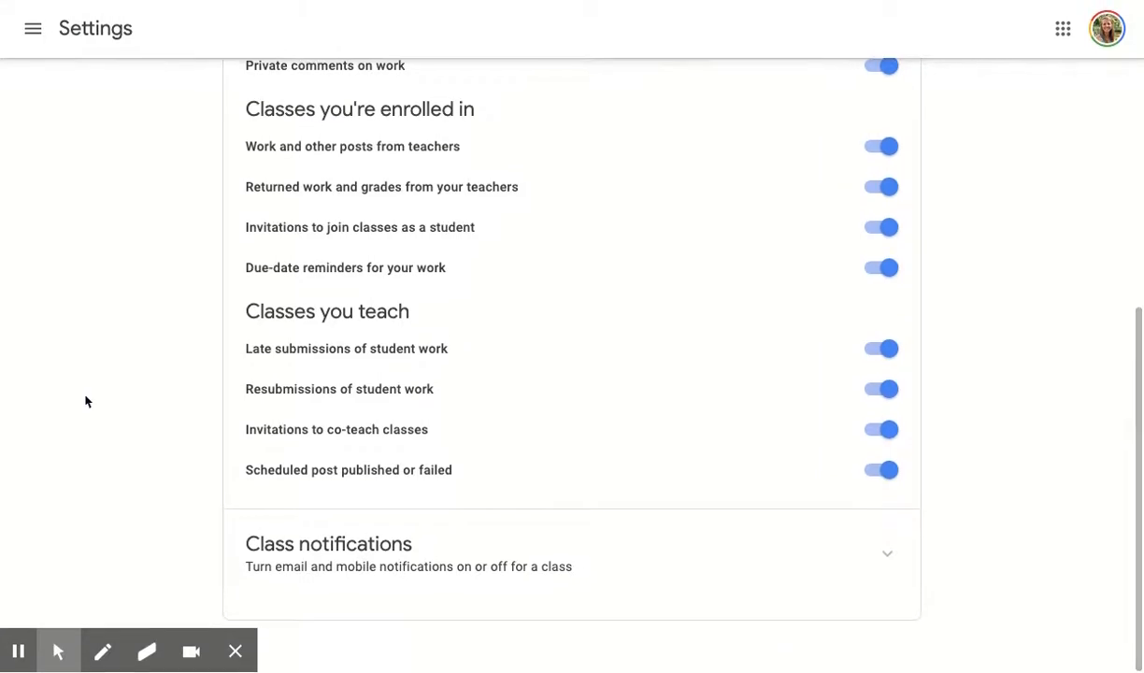
pyautogui.scroll(2, 146, 301)
pyautogui.scroll(-1, 146, 301)
pyautogui.scroll(2, 146, 301)
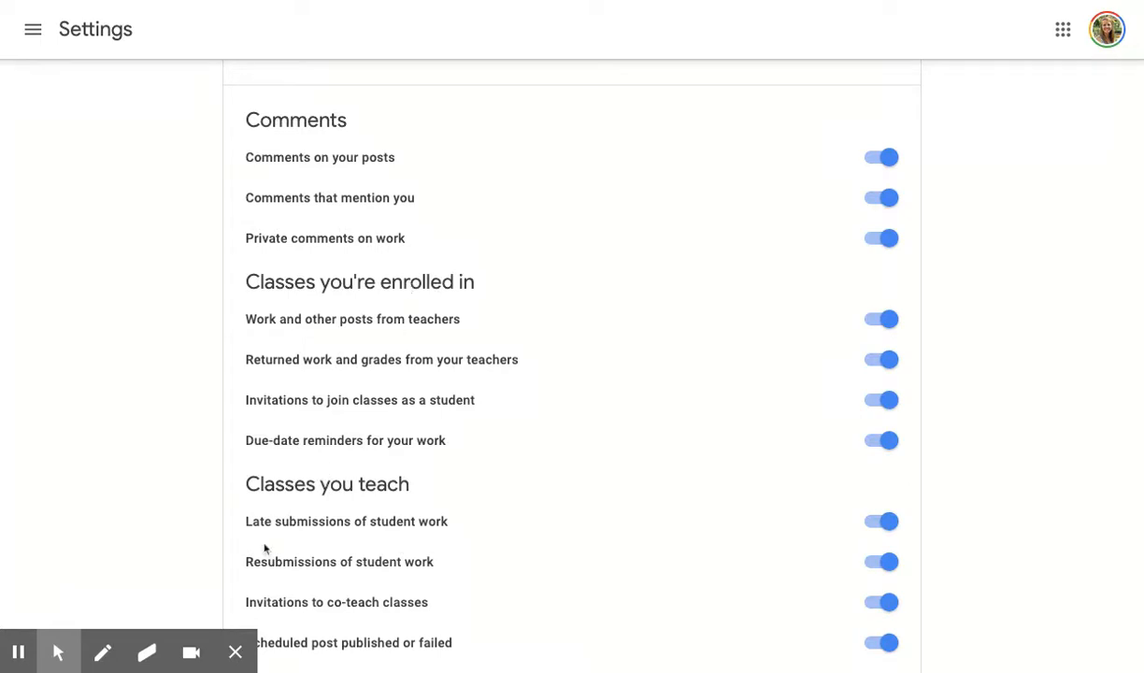
pyautogui.scroll(-1, 333, 324)
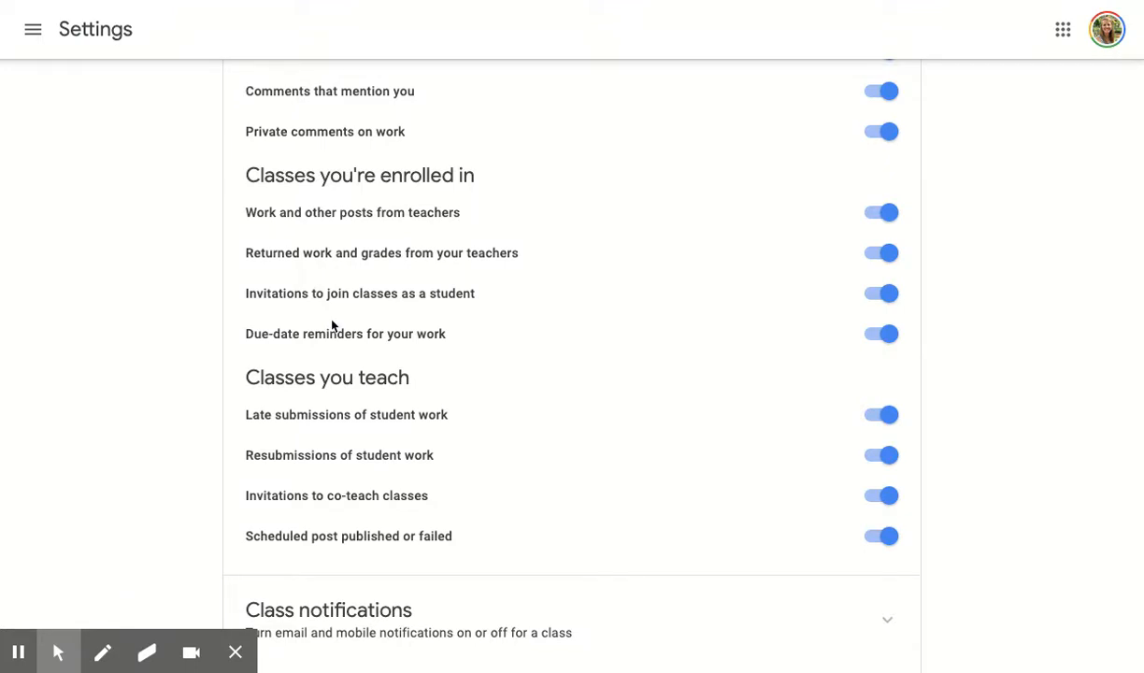
pyautogui.scroll(-1, 136, 415)
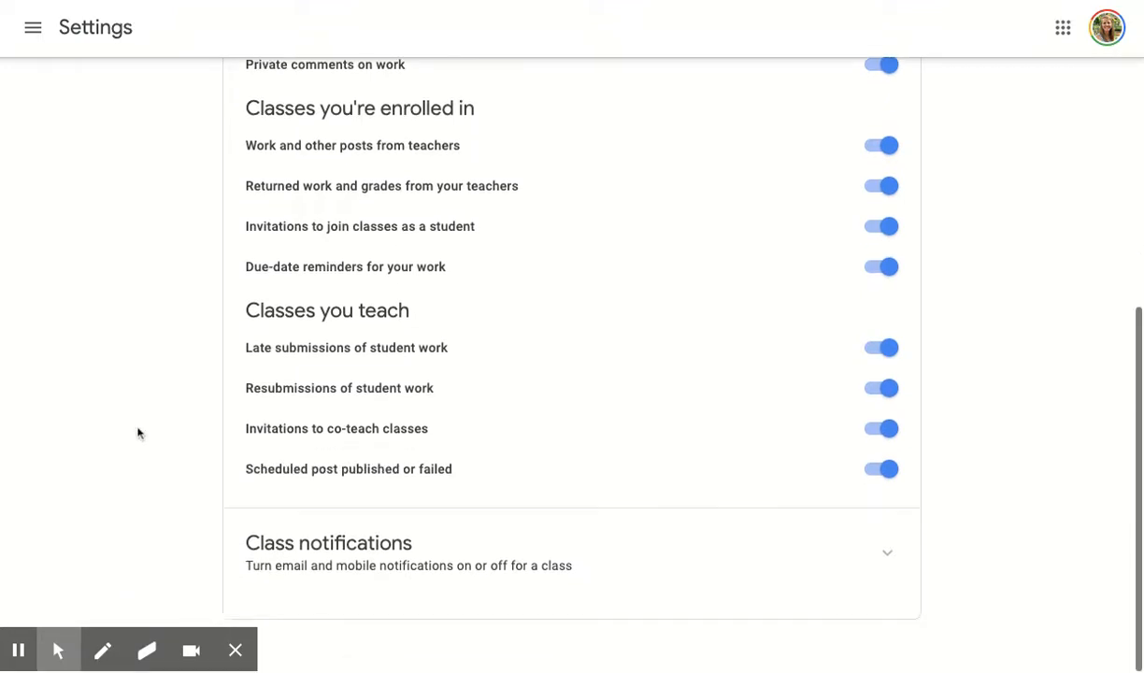
# Step: Expand Class notifications to review the per-class settings, and return to the Practice Class stream
pyautogui.click(379, 575)
pyautogui.scroll(-2, 194, 509)
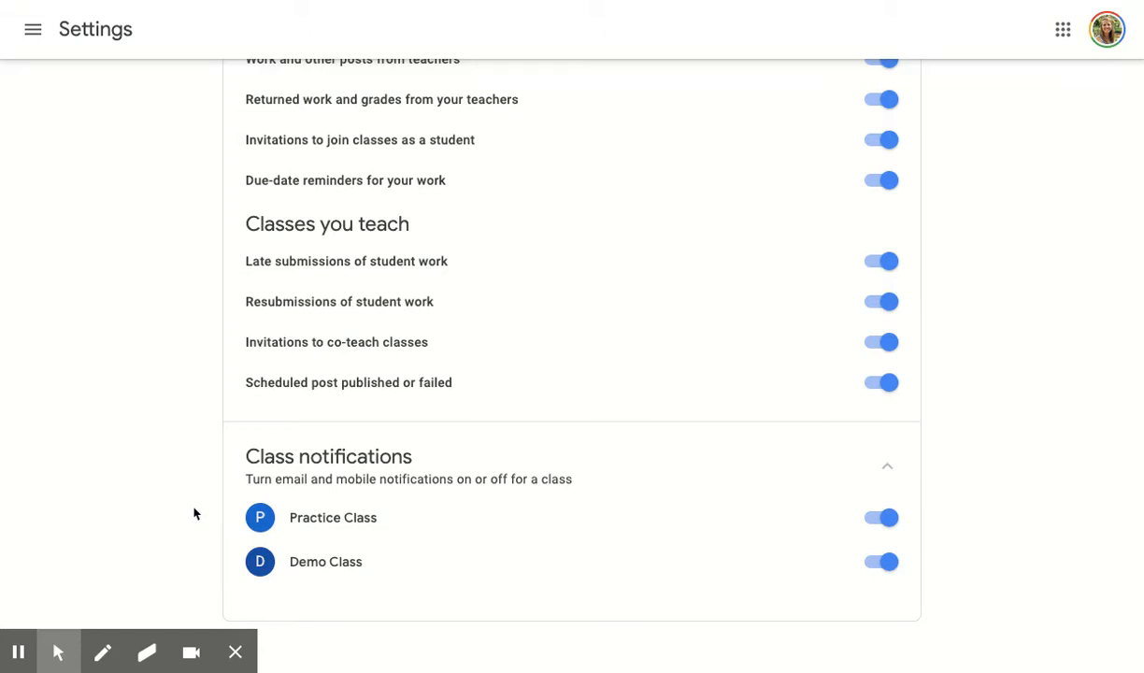
pyautogui.scroll(10, 194, 513)
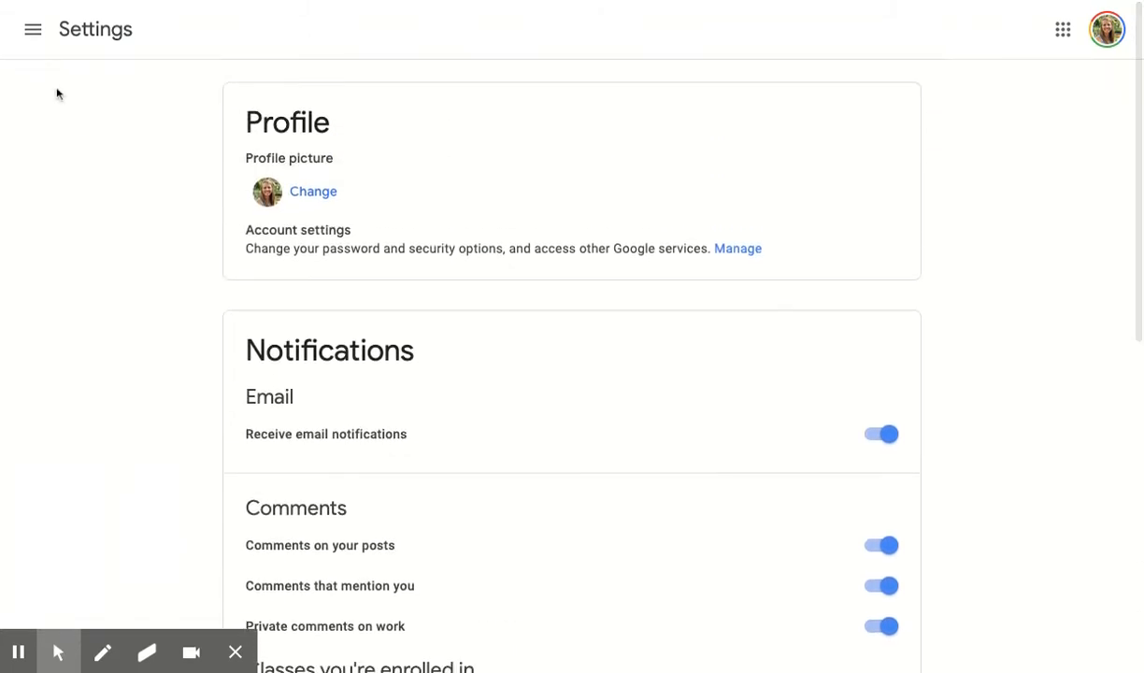
pyautogui.click(32, 29)
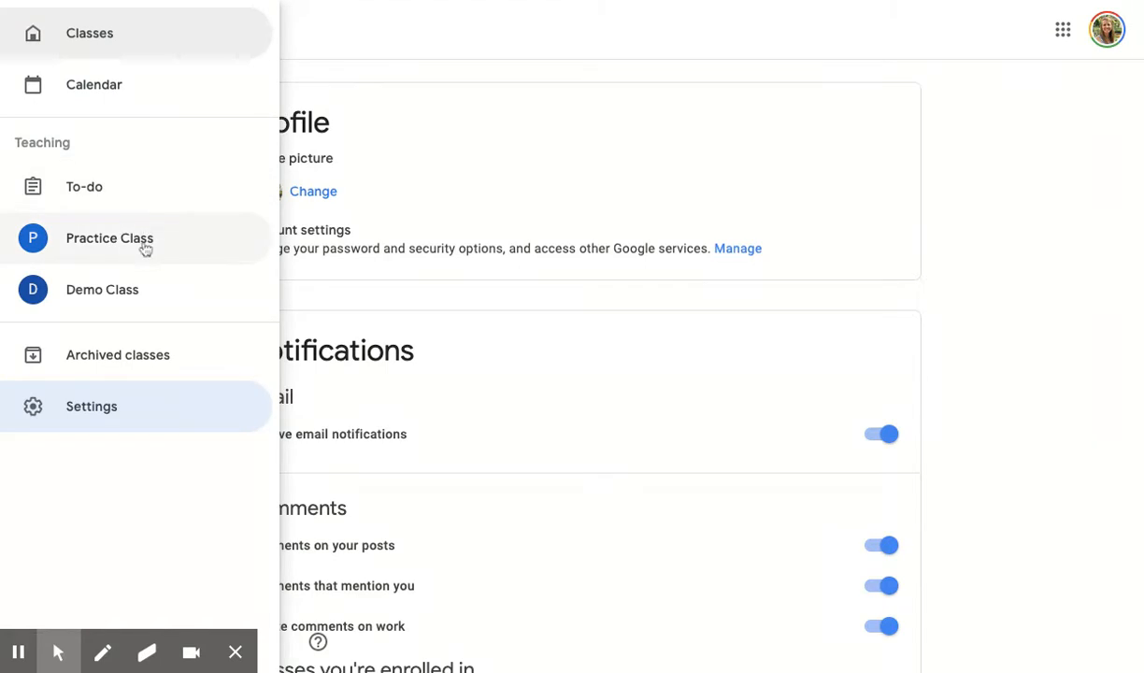
pyautogui.click(145, 245)
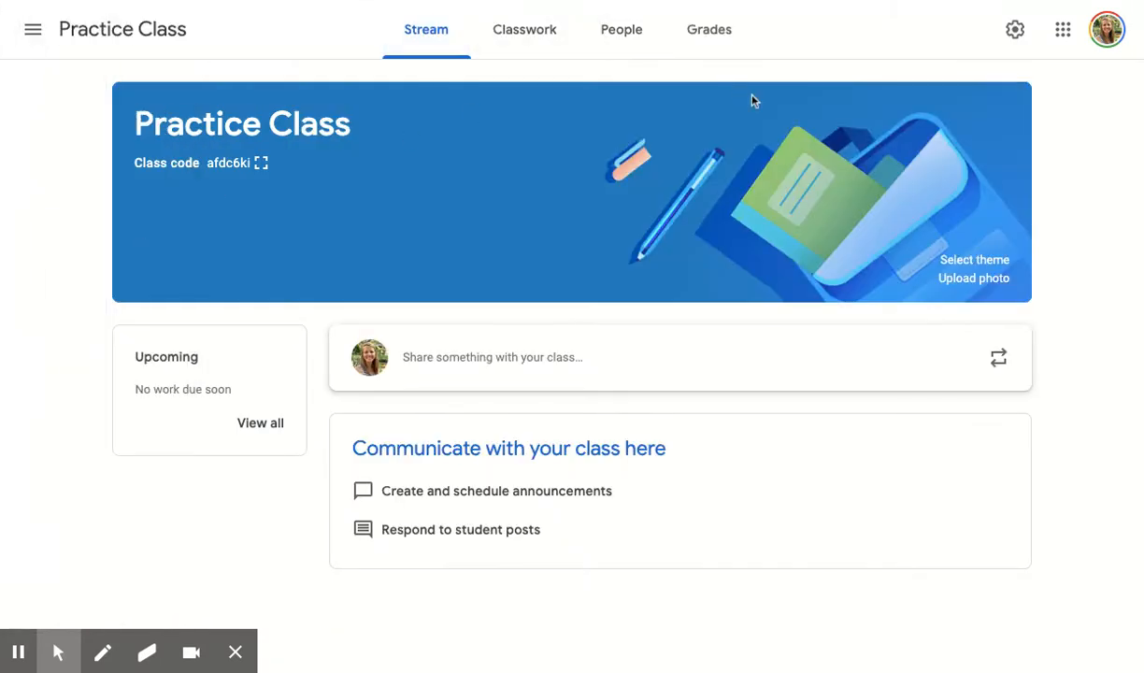